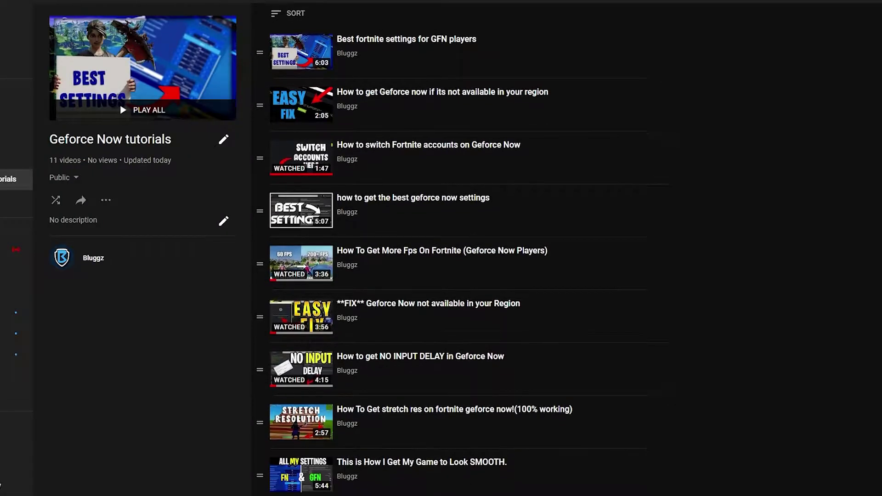
# Steer the Fortnite skydive and deploy the glider to land on the Misty Meadows rooftop.
pyautogui.scroll(-3, 460, 252)
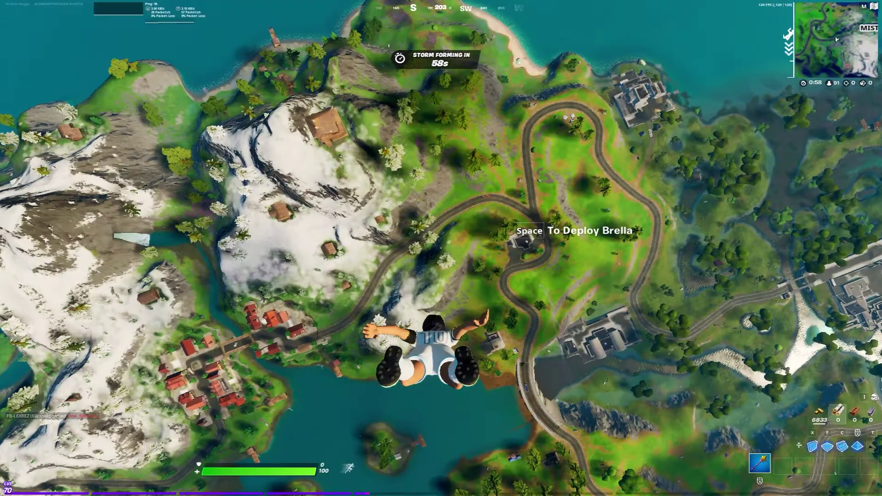
pyautogui.press('w')
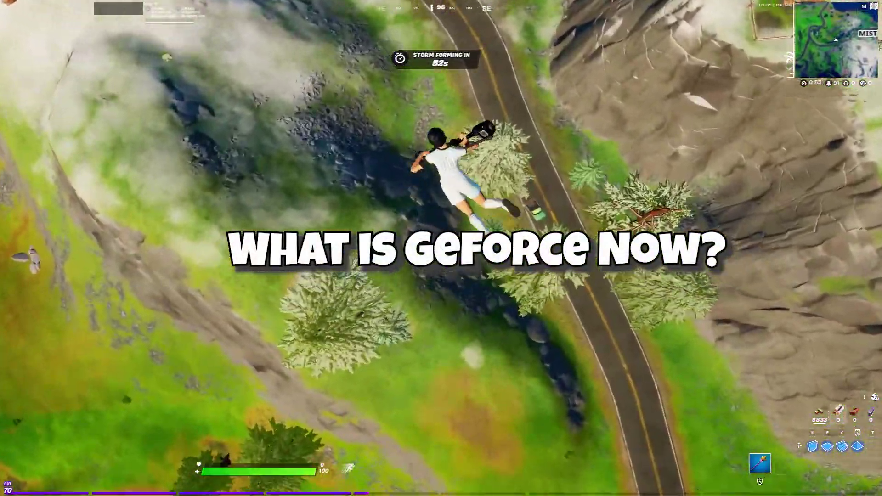
pyautogui.press('space')
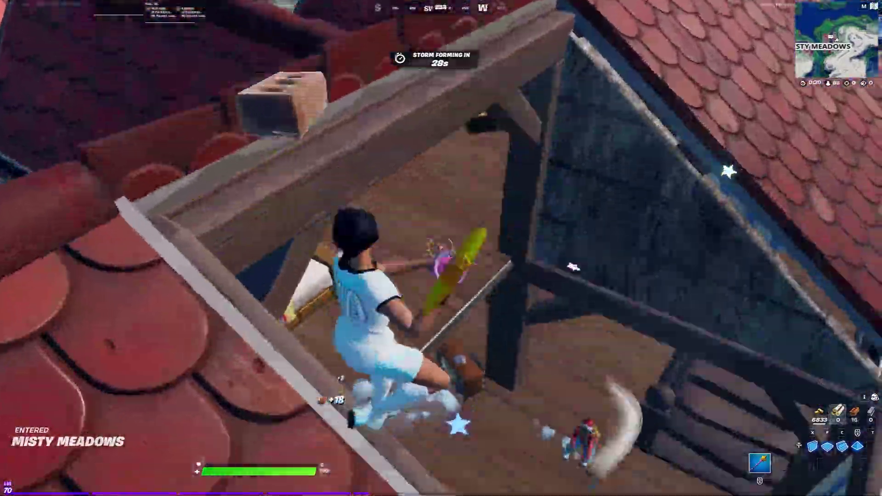
# Grab the rifle from the bed, break through the attic floor, and shoot the kitchen enemy.
pyautogui.press('w')
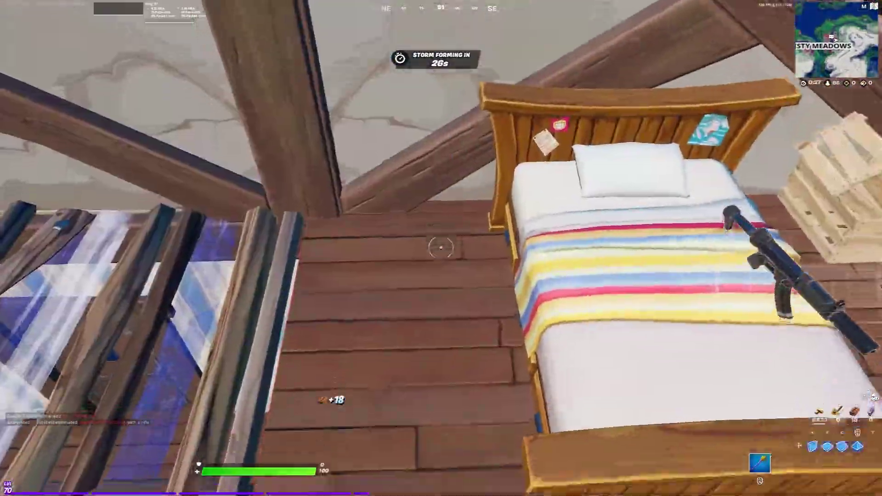
pyautogui.press('w')
pyautogui.press('e')
pyautogui.click(441, 247)
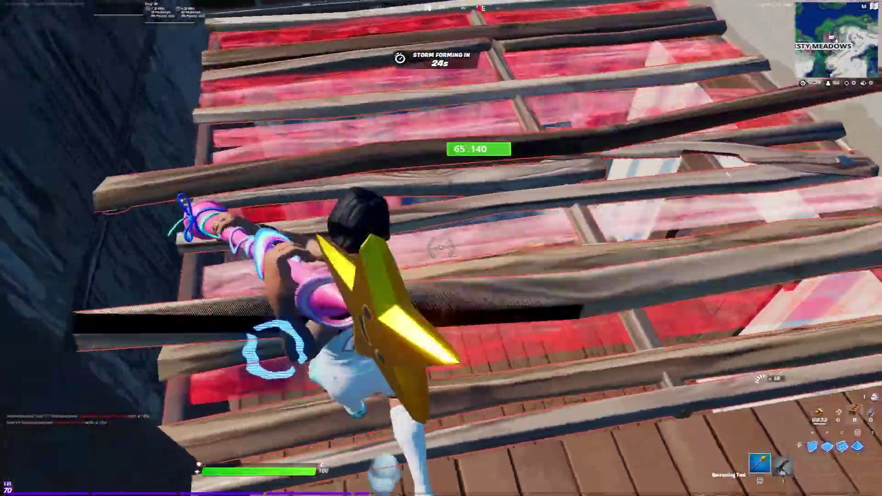
pyautogui.press('w')
pyautogui.press('2')
pyautogui.click(440, 247)
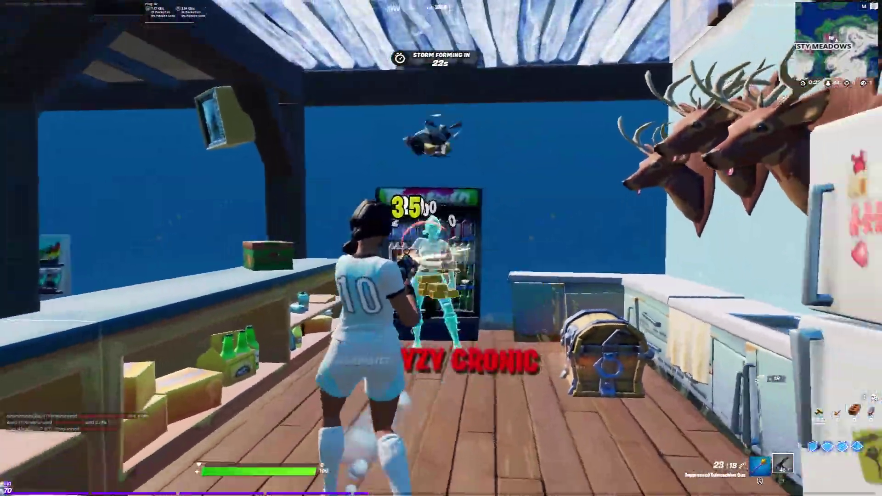
pyautogui.click(441, 247)
# Search the kitchen chest, collect the dropped loot, reload, check the inventory, and equip the pickaxe.
pyautogui.press('1')
pyautogui.press('w')
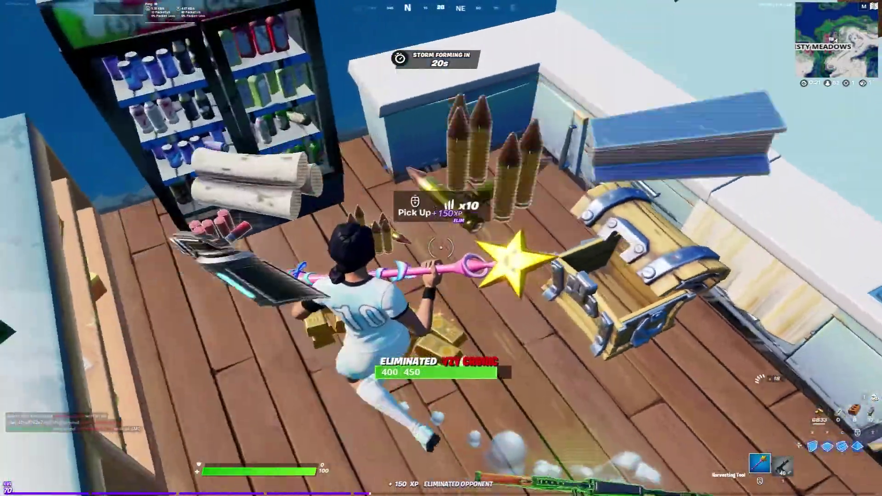
pyautogui.press('e')
pyautogui.press('w')
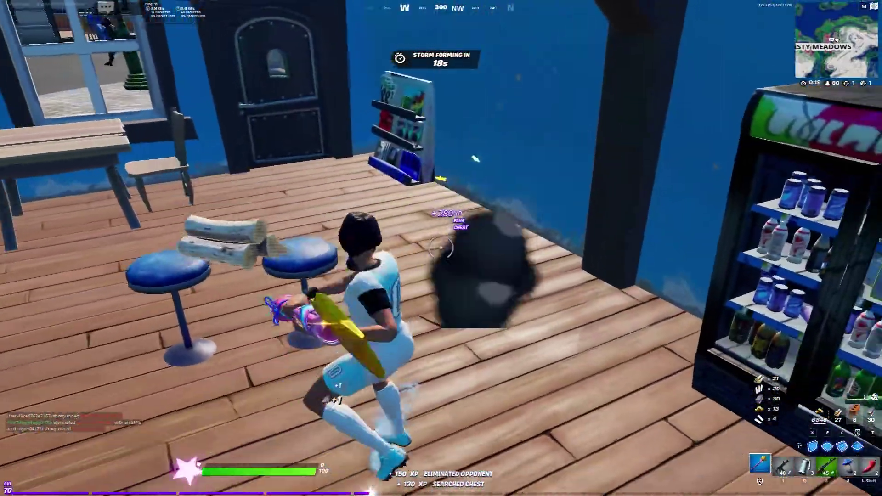
pyautogui.press('w')
pyautogui.press('Tab')
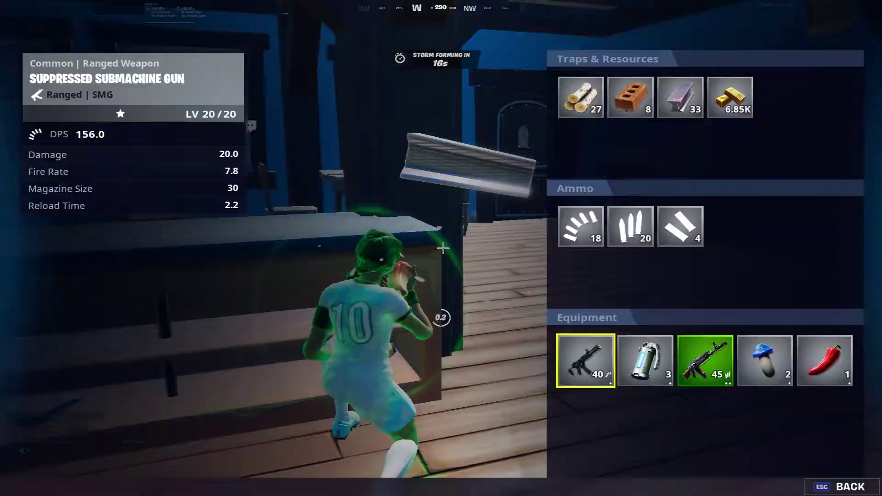
pyautogui.press('Tab')
pyautogui.press('w')
pyautogui.press('r')
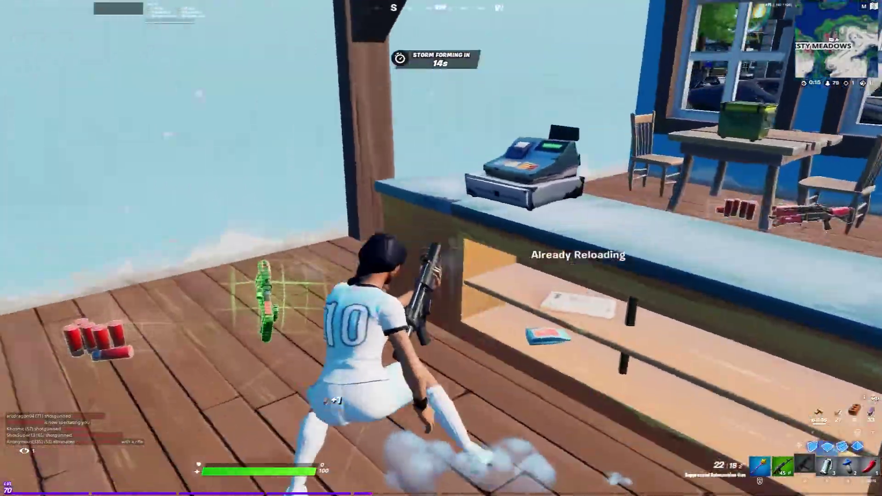
pyautogui.press('Tab')
pyautogui.press('Tab')
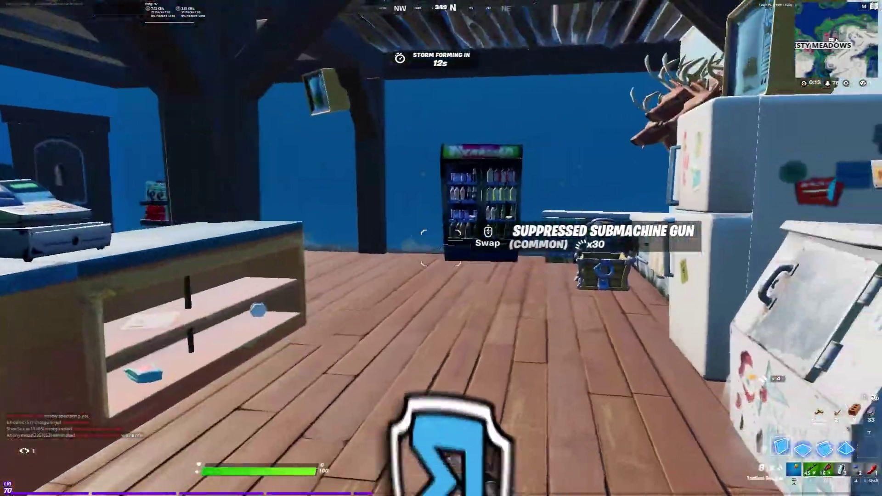
pyautogui.press('1')
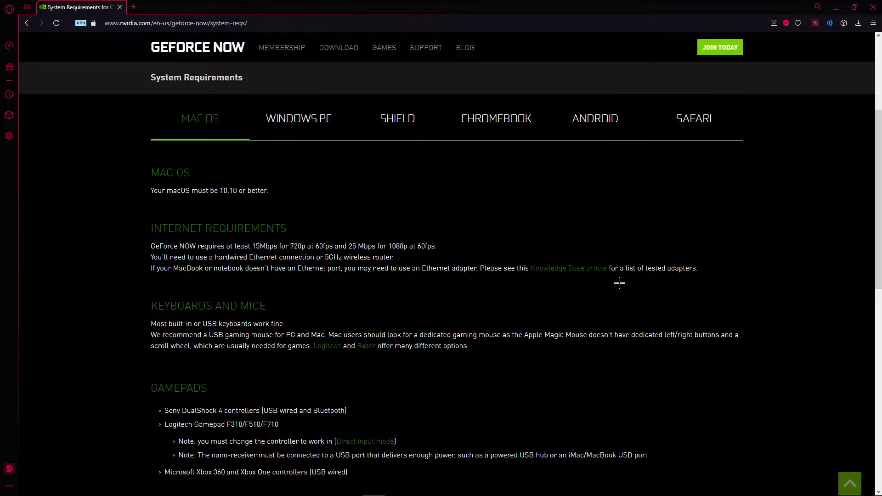
# Scroll to the Mac OS requirements listing macOS 10.10 and 15 Mbps internet.
pyautogui.scroll(3, 335, 153)
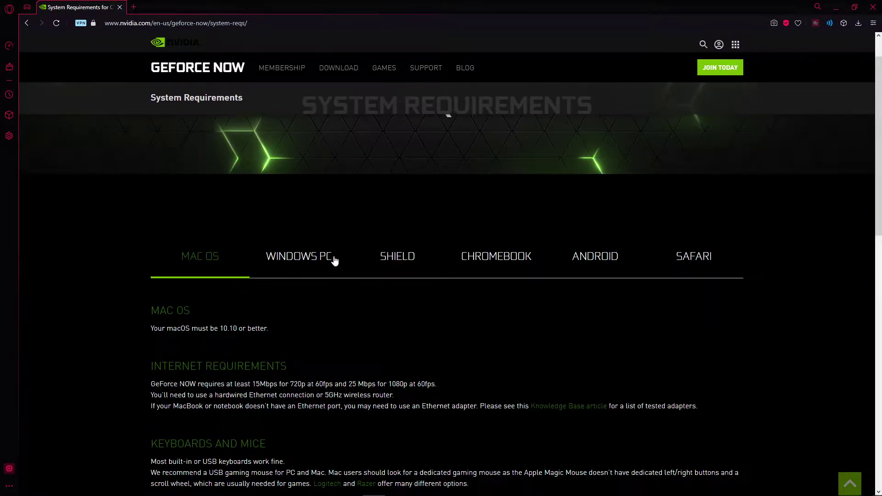
pyautogui.scroll(-3, 662, 259)
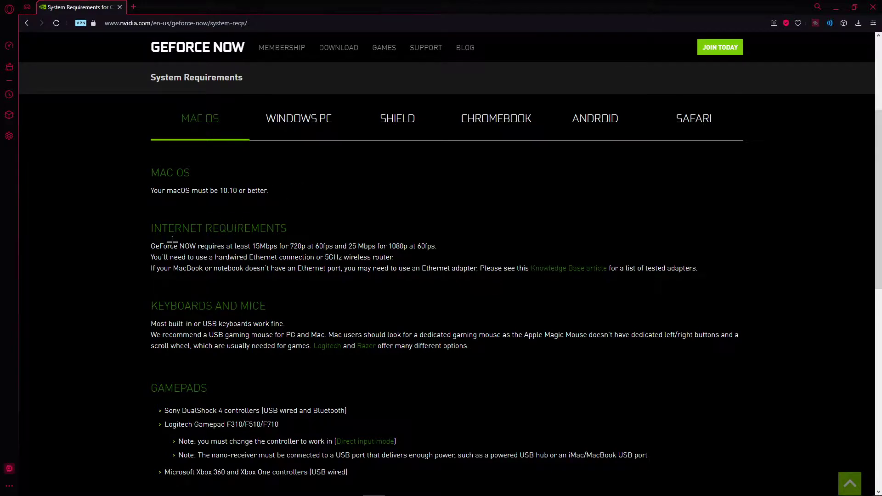
pyautogui.moveTo(253, 247); pyautogui.dragTo(333, 247)
pyautogui.click(269, 247)
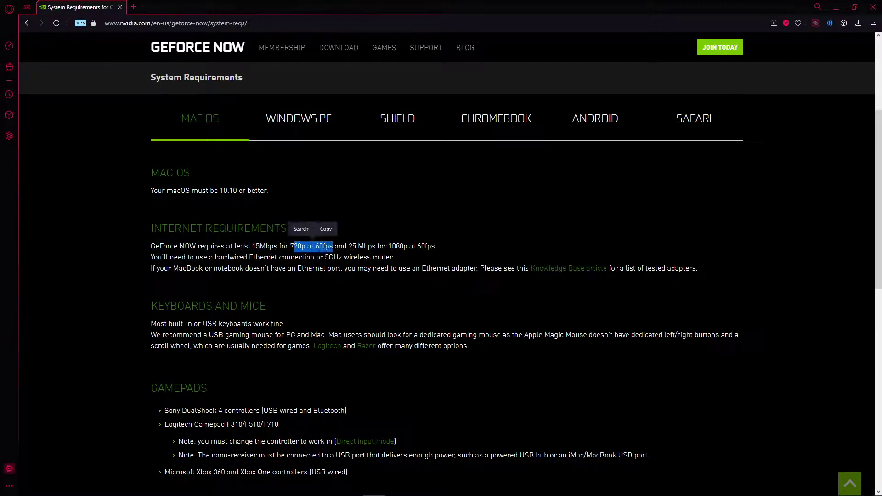
pyautogui.click(333, 247)
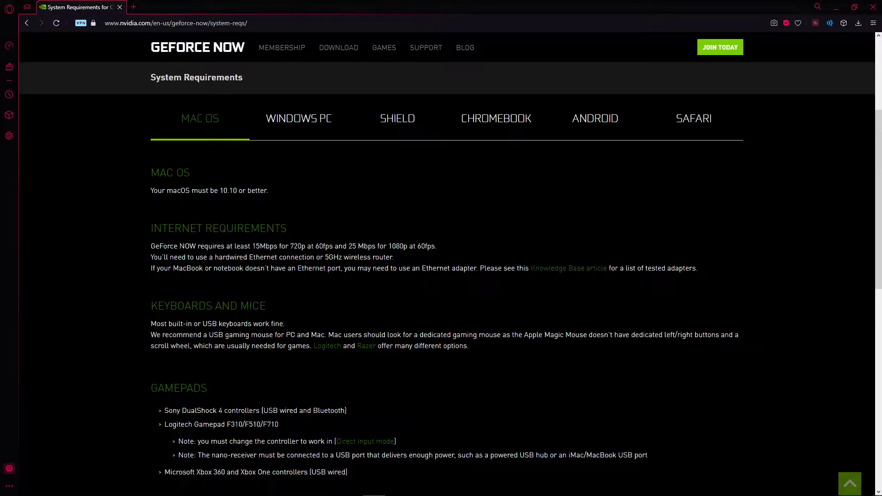
pyautogui.scroll(-4, 361, 367)
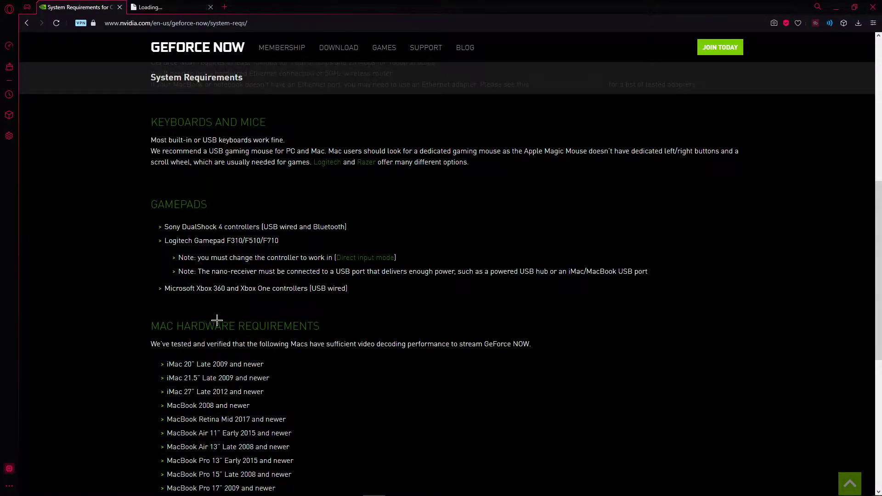
pyautogui.scroll(-4, 306, 378)
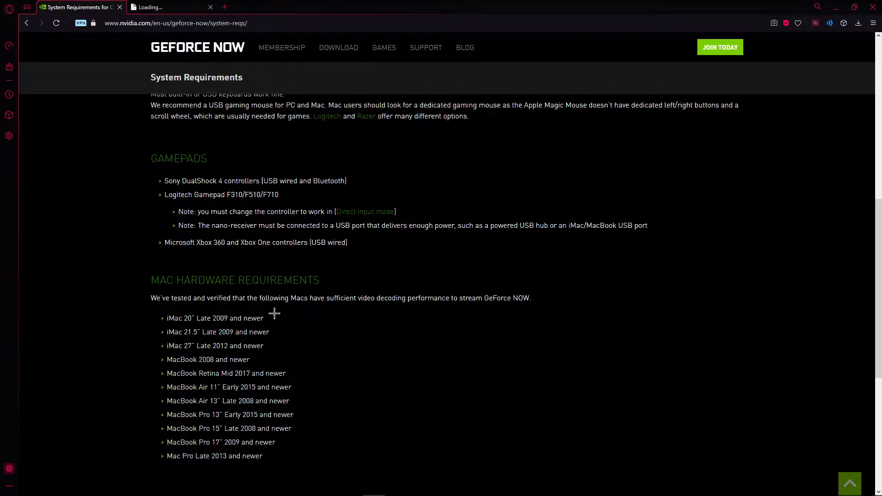
pyautogui.scroll(1, 257, 285)
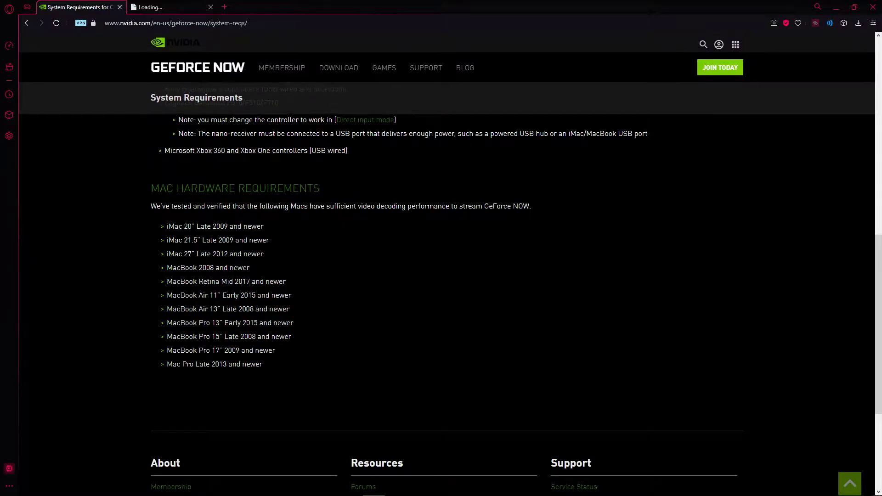
pyautogui.scroll(10, 418, 404)
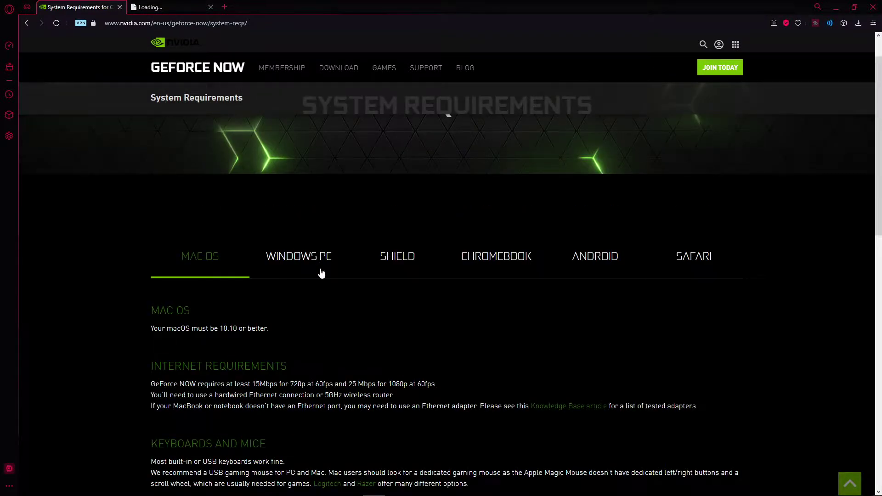
# Switch to the Windows PC tab, highlight its Internet Requirements, and scroll to the PC hardware list.
pyautogui.click(321, 271)
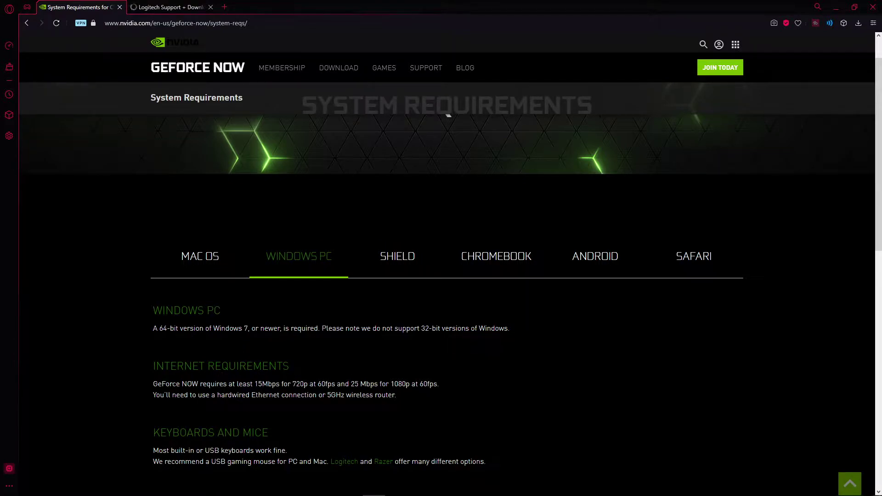
pyautogui.moveTo(153, 384); pyautogui.dragTo(451, 398)
pyautogui.scroll(-2, 451, 398)
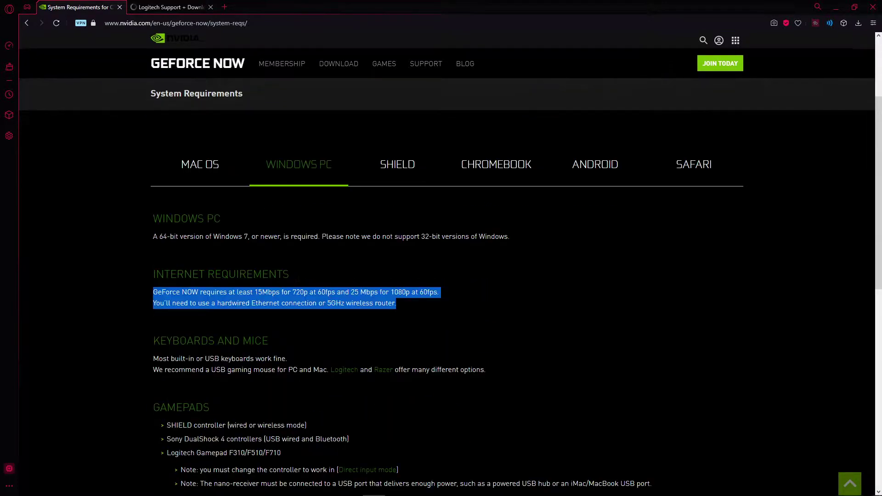
pyautogui.click(346, 337)
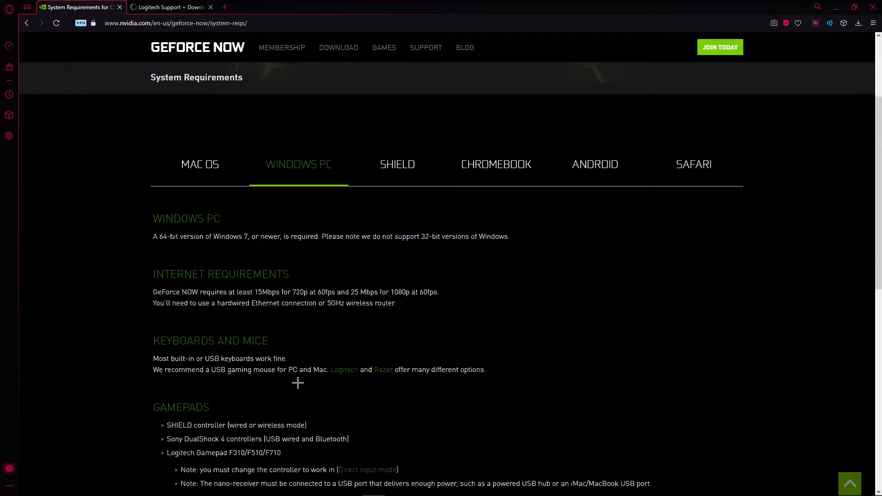
pyautogui.scroll(-3, 245, 326)
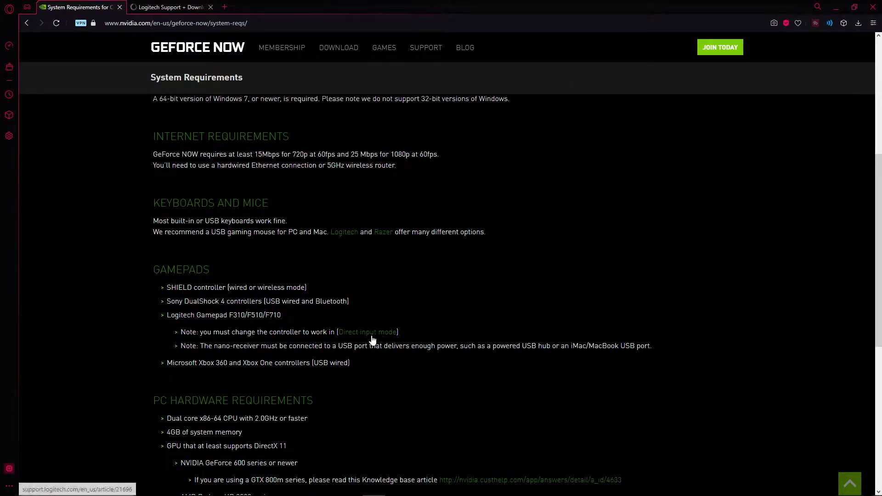
pyautogui.scroll(-2, 184, 279)
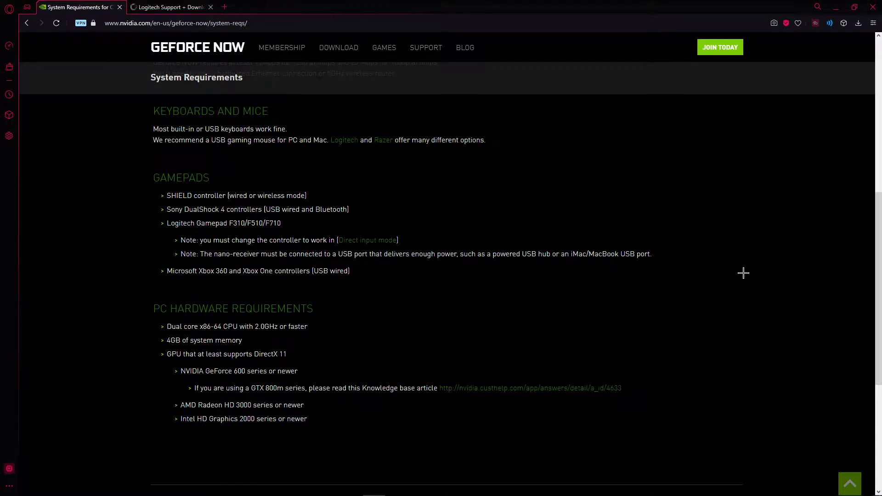
# Scroll up and down the page to reach the home page's 'not supported in your region' notice.
pyautogui.scroll(-5, 556, 272)
pyautogui.scroll(4, 455, 259)
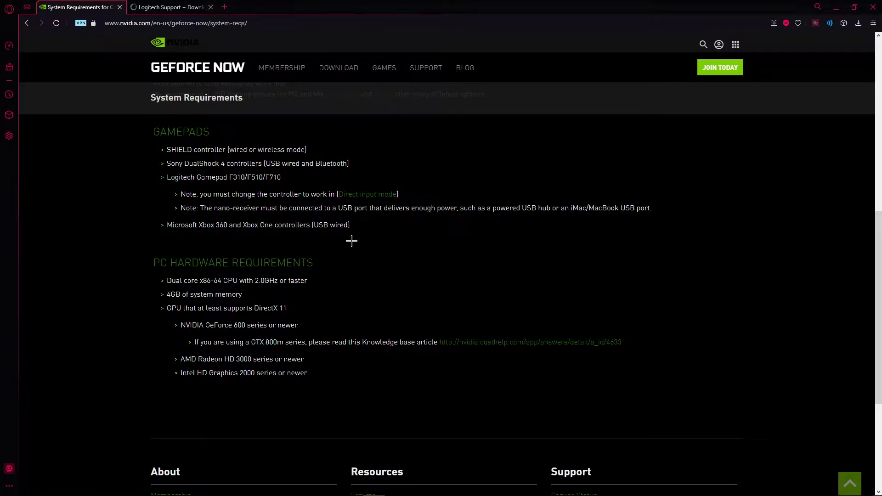
pyautogui.scroll(10, 335, 236)
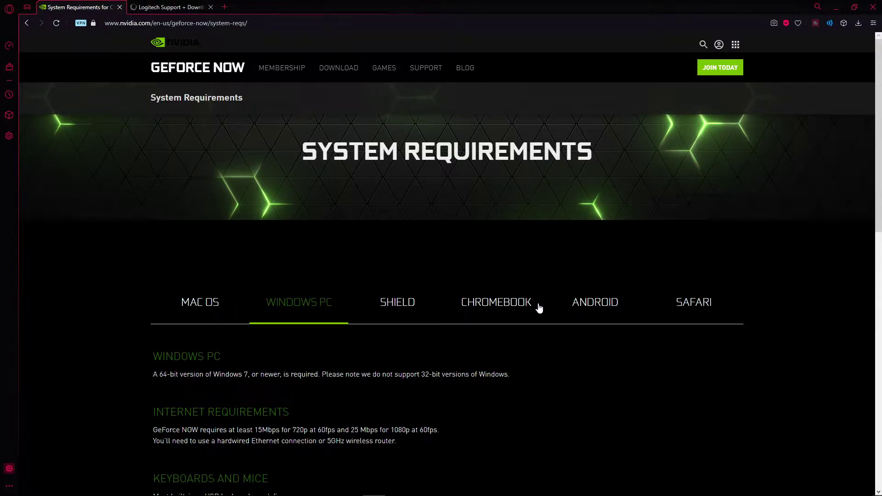
pyautogui.scroll(-6, 514, 389)
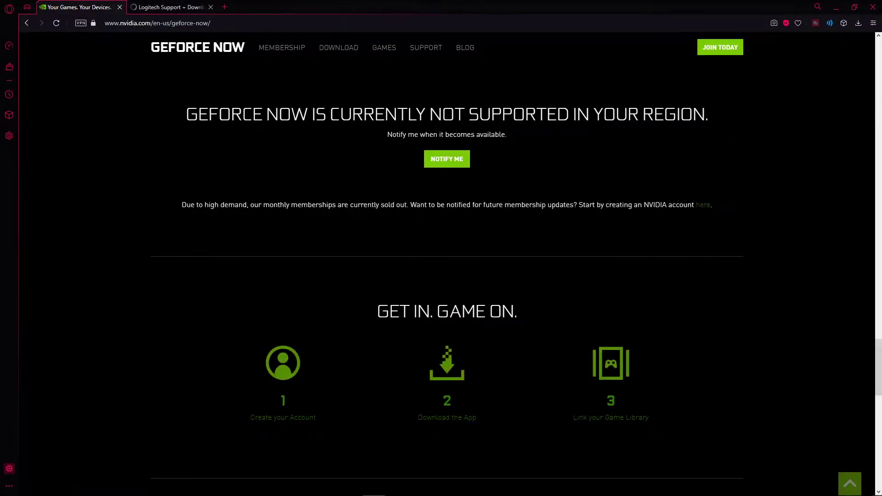
# Close the Logitech Support tab and scroll down to the home page footer links.
pyautogui.click(210, 7)
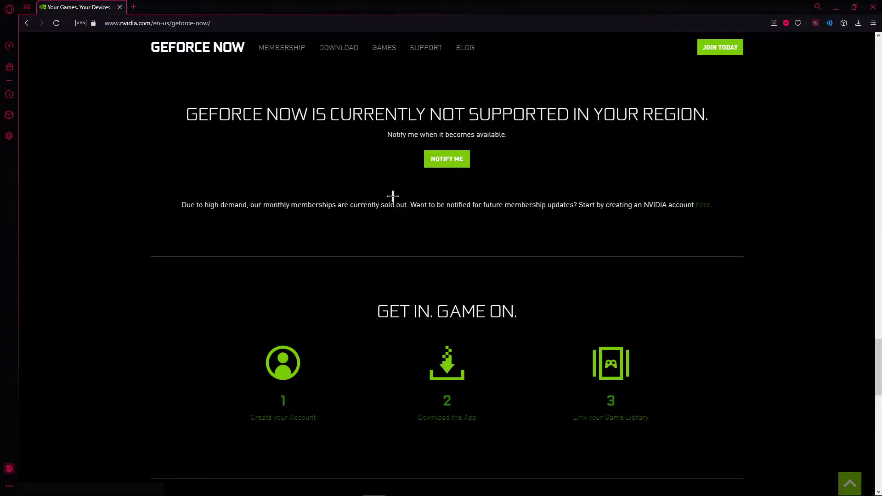
pyautogui.scroll(-15, 704, 219)
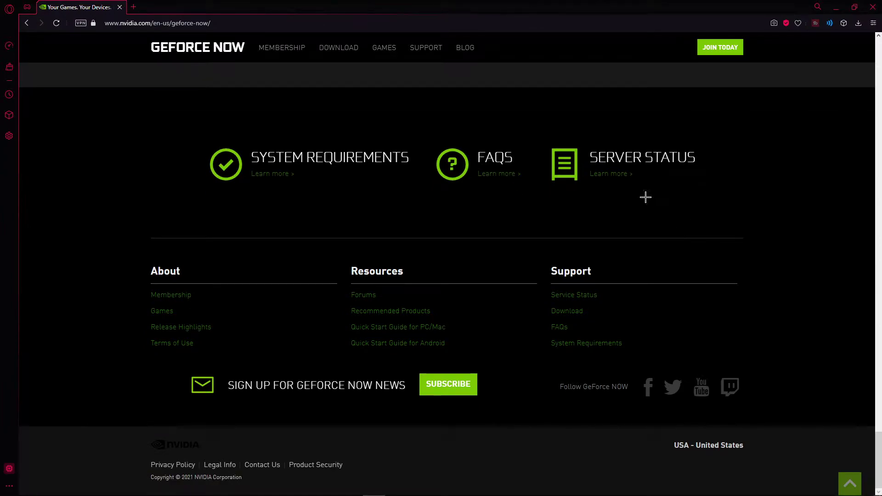
# Open the Service Status page, review the Operational regions, and expand then collapse US South 2.
pyautogui.click(615, 179)
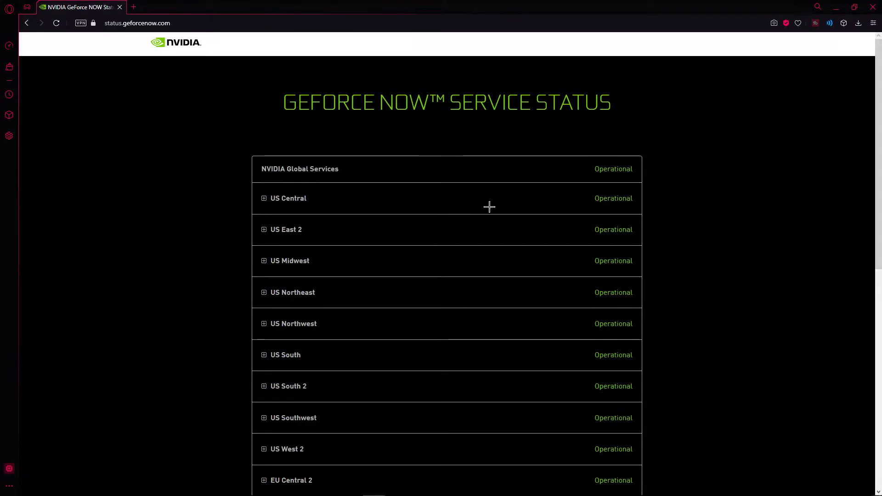
pyautogui.scroll(-10, 488, 205)
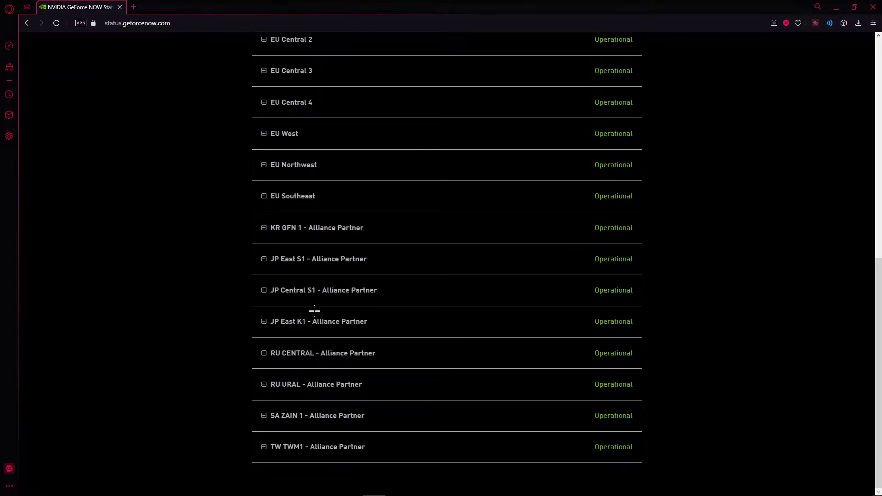
pyautogui.scroll(2, 277, 209)
pyautogui.scroll(1, 277, 209)
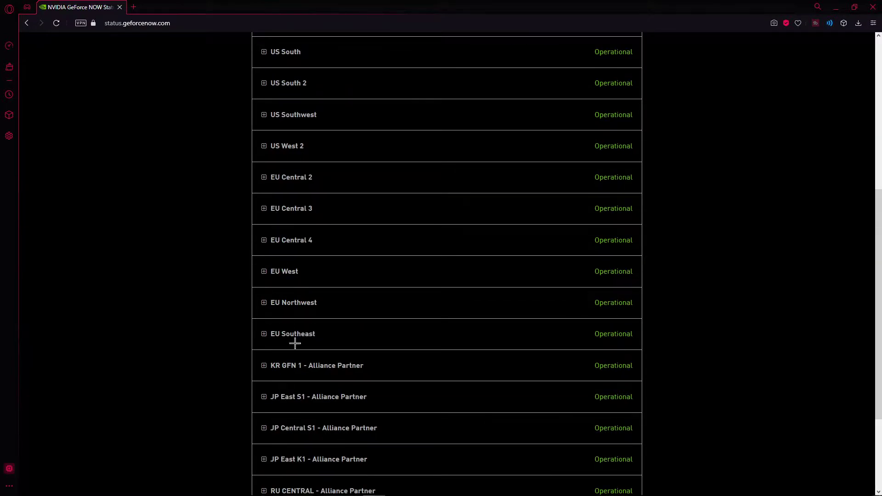
pyautogui.scroll(2, 299, 265)
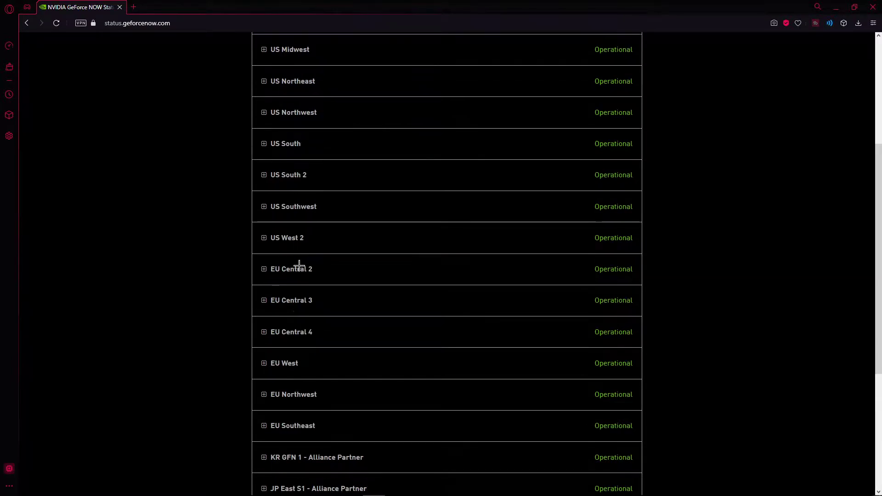
pyautogui.scroll(4, 294, 175)
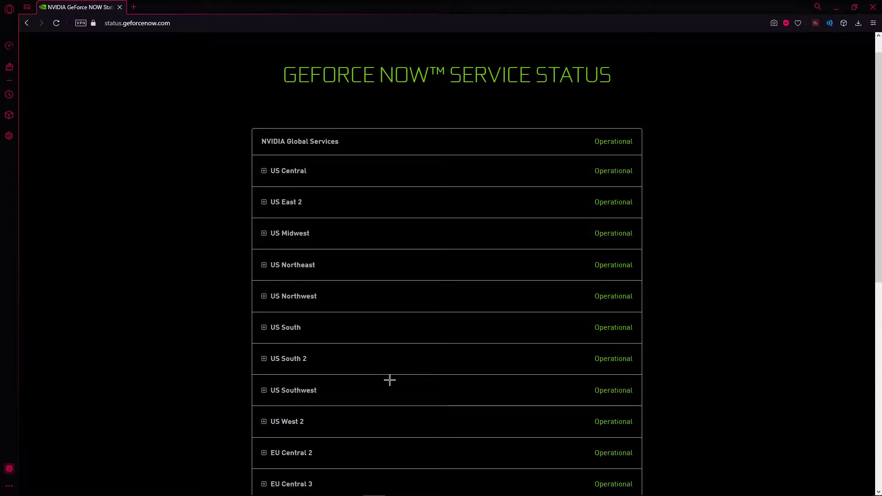
pyautogui.click(287, 364)
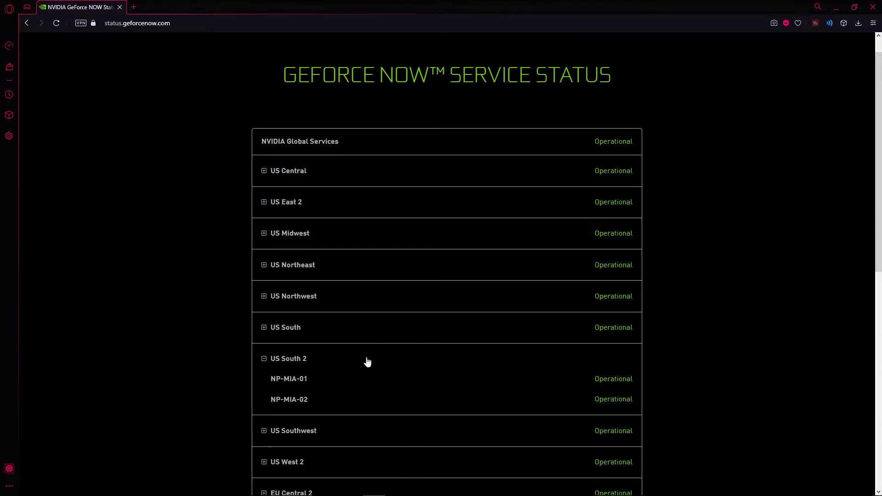
pyautogui.click(292, 360)
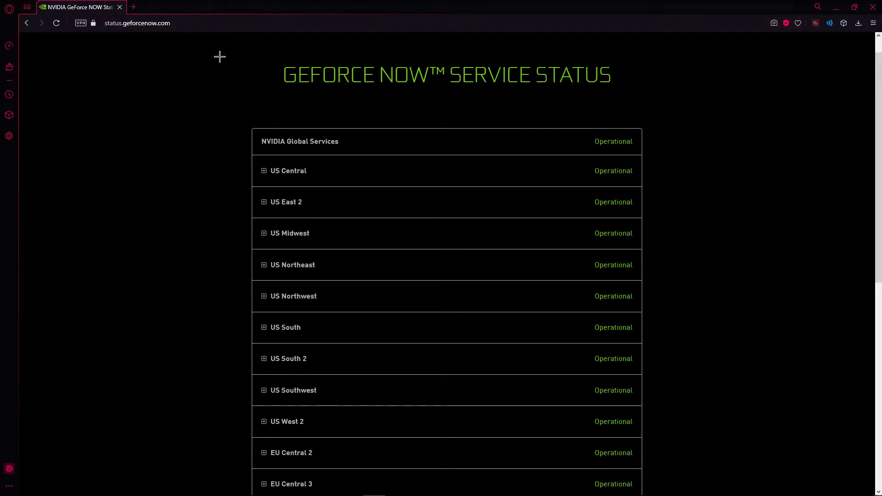
pyautogui.scroll(-3, 356, 270)
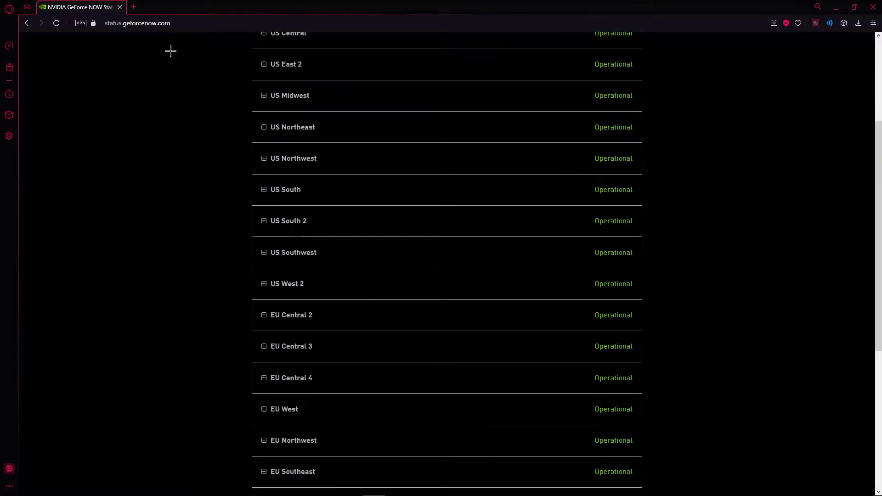